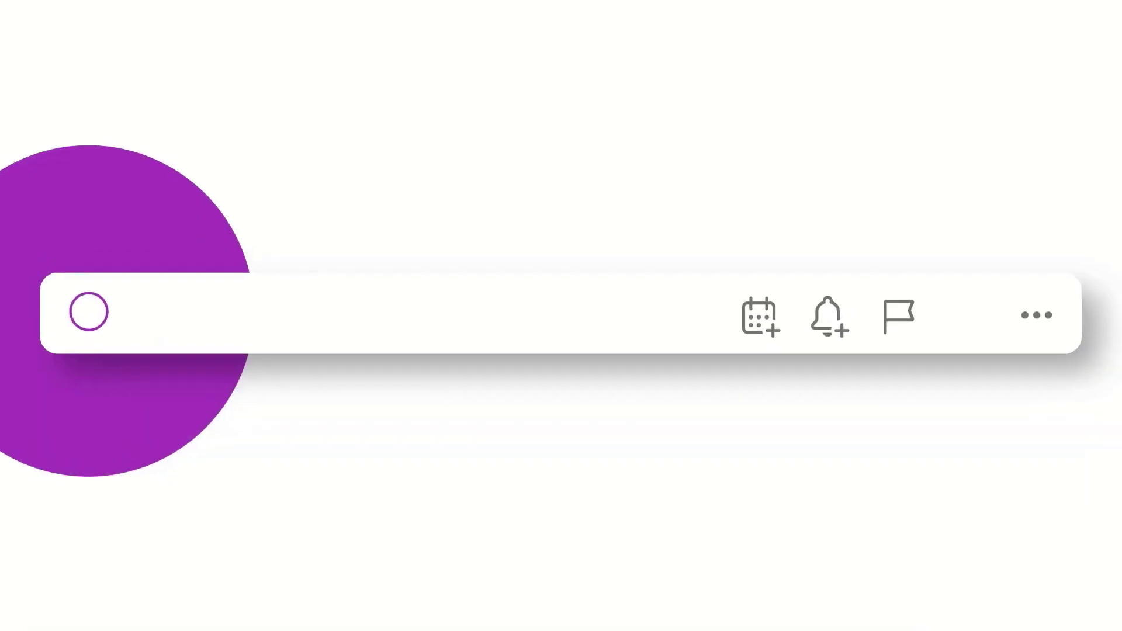
# - Enter the text 'Get life sorted' on the Home dashboard
pyautogui.write('Get life sorted')
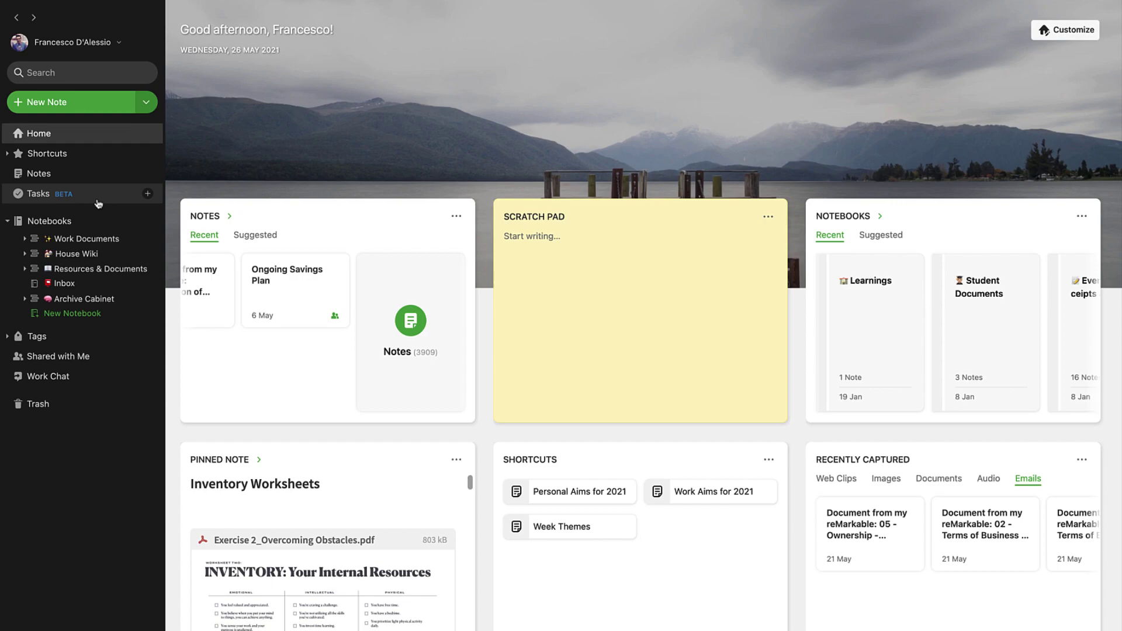
# - Start a new task named 'Film Evernote Tasks Video' in the Things to do note
pyautogui.click(98, 198)
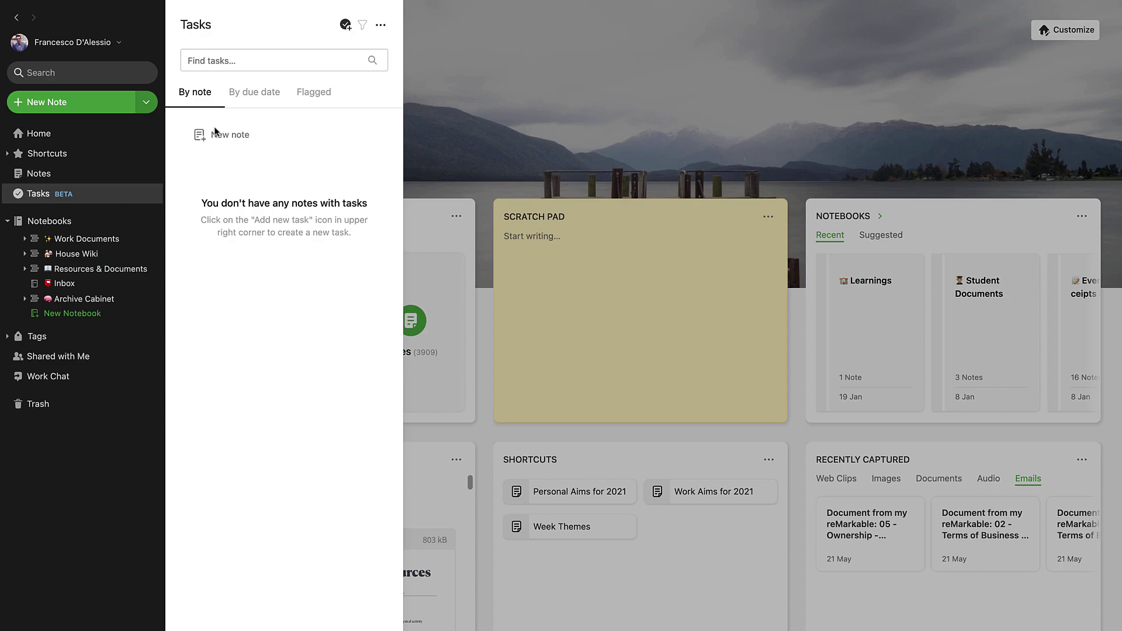
pyautogui.click(346, 27)
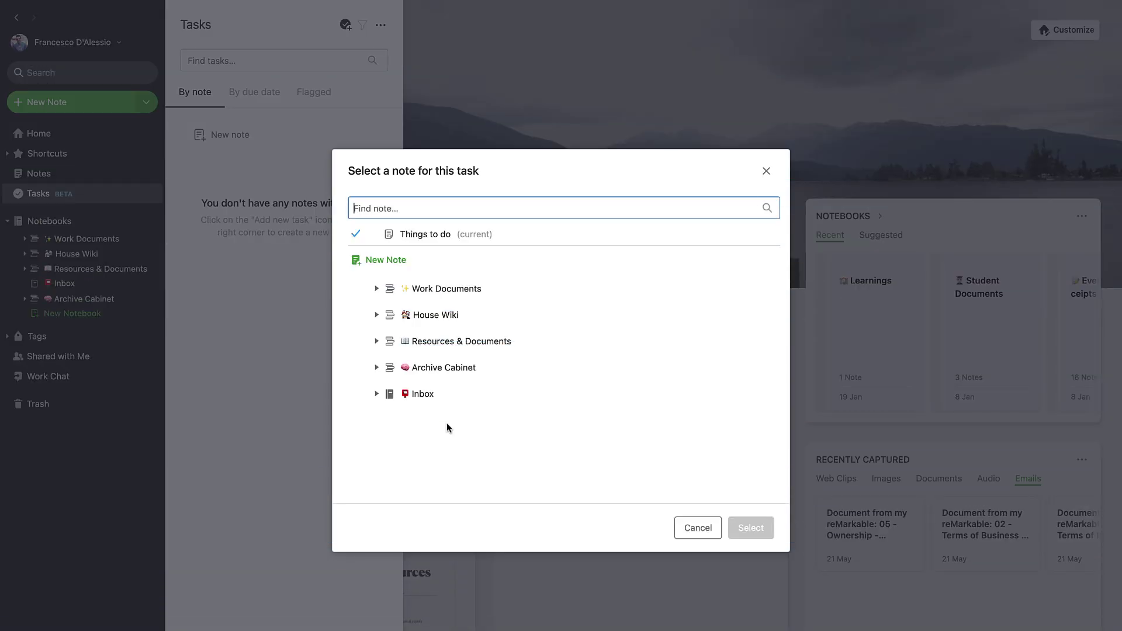
pyautogui.click(765, 172)
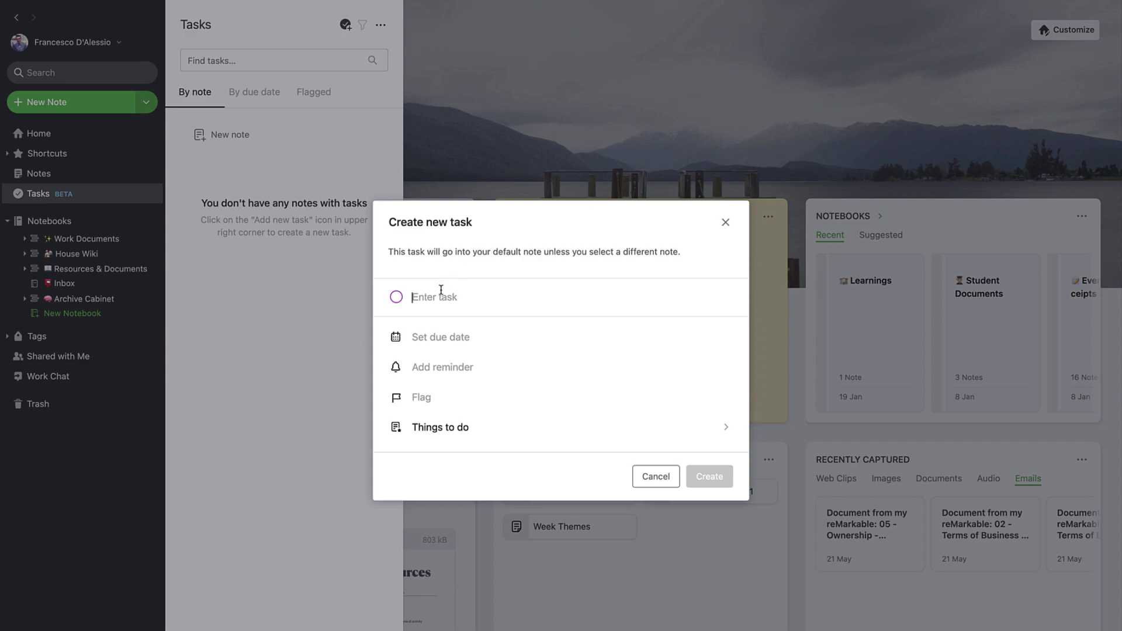
pyautogui.write('Film Evernote Tasks Video')
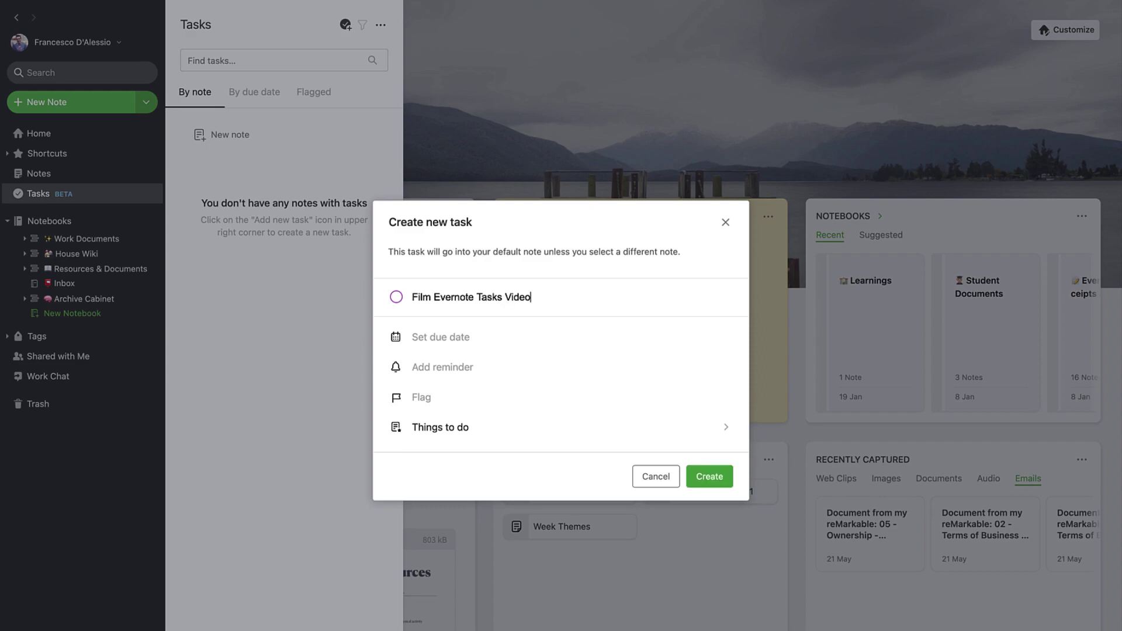
# - Make the task due today, flag it, and create it
pyautogui.click(420, 342)
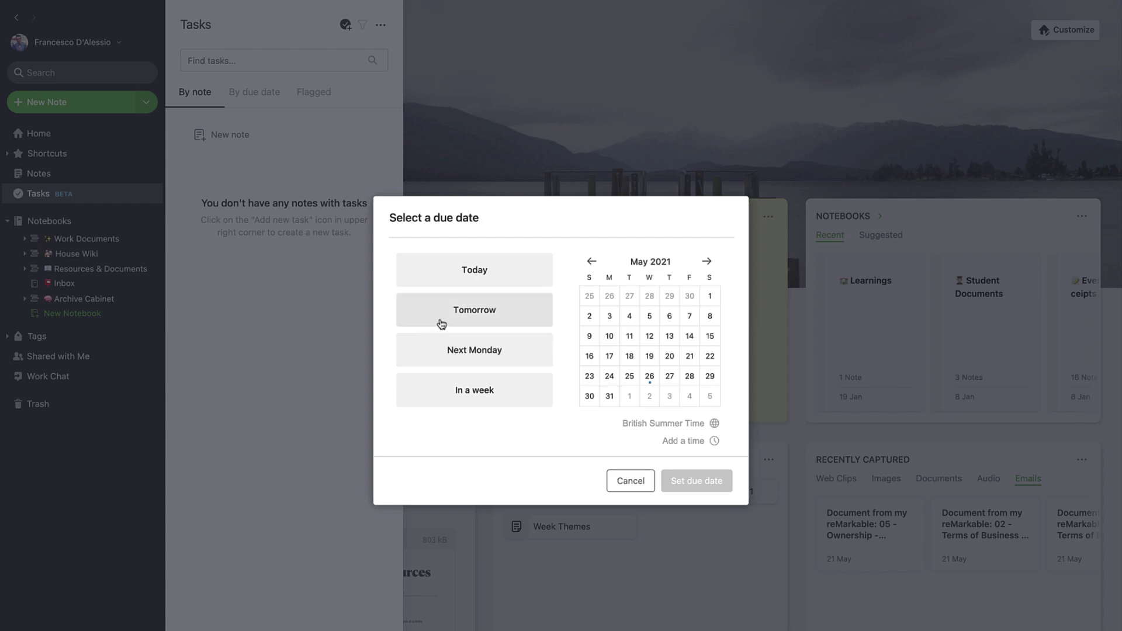
pyautogui.click(444, 276)
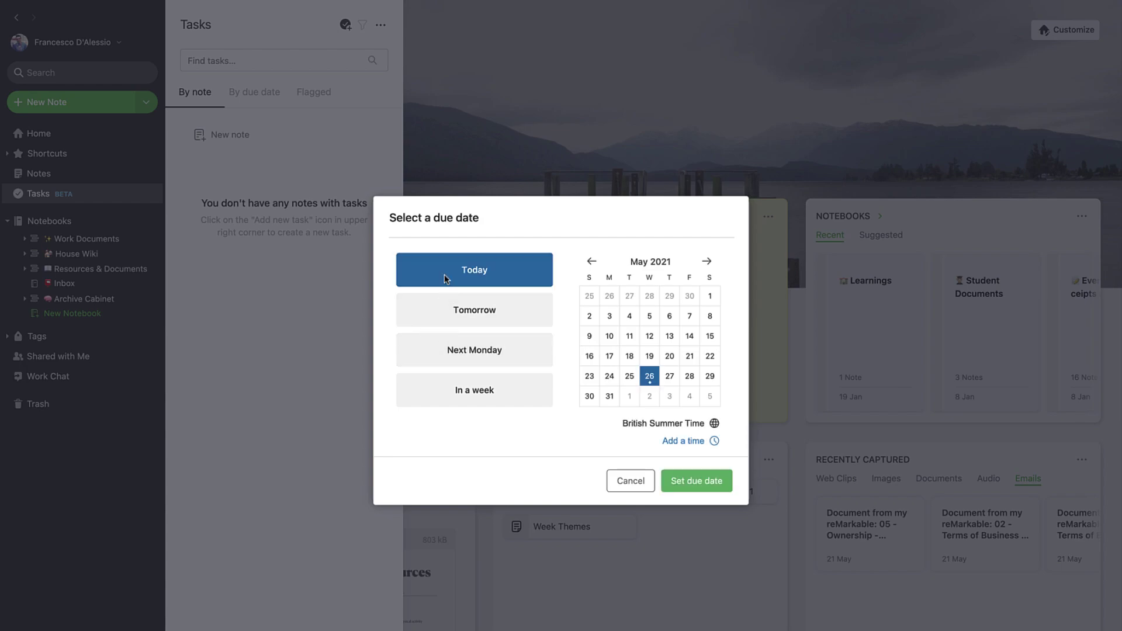
pyautogui.click(689, 487)
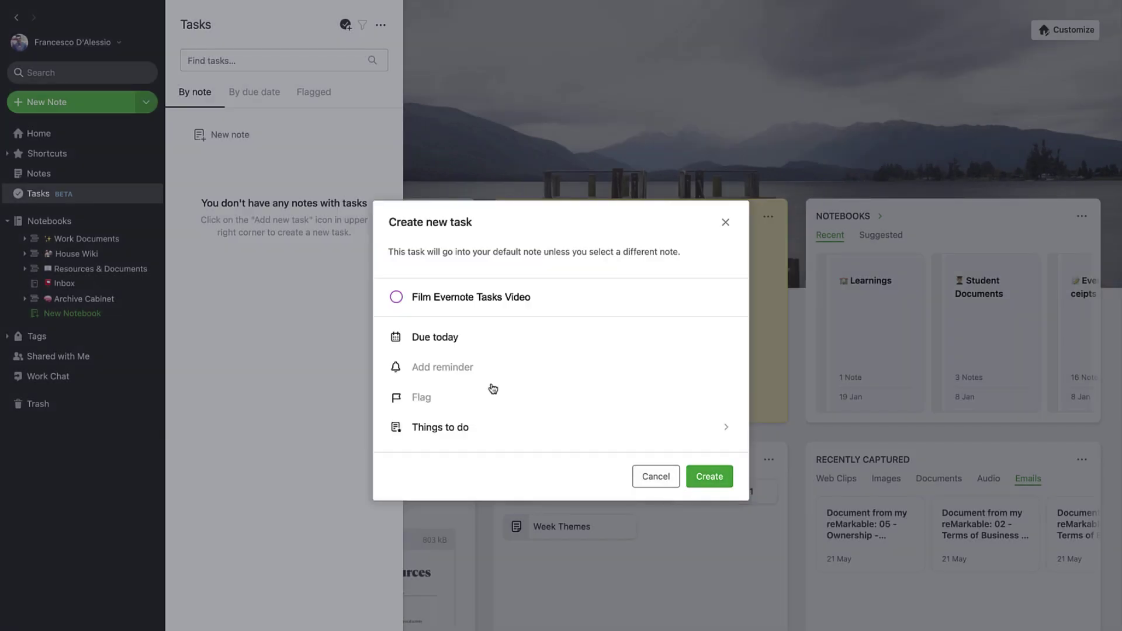
pyautogui.click(426, 398)
pyautogui.click(425, 398)
pyautogui.click(410, 404)
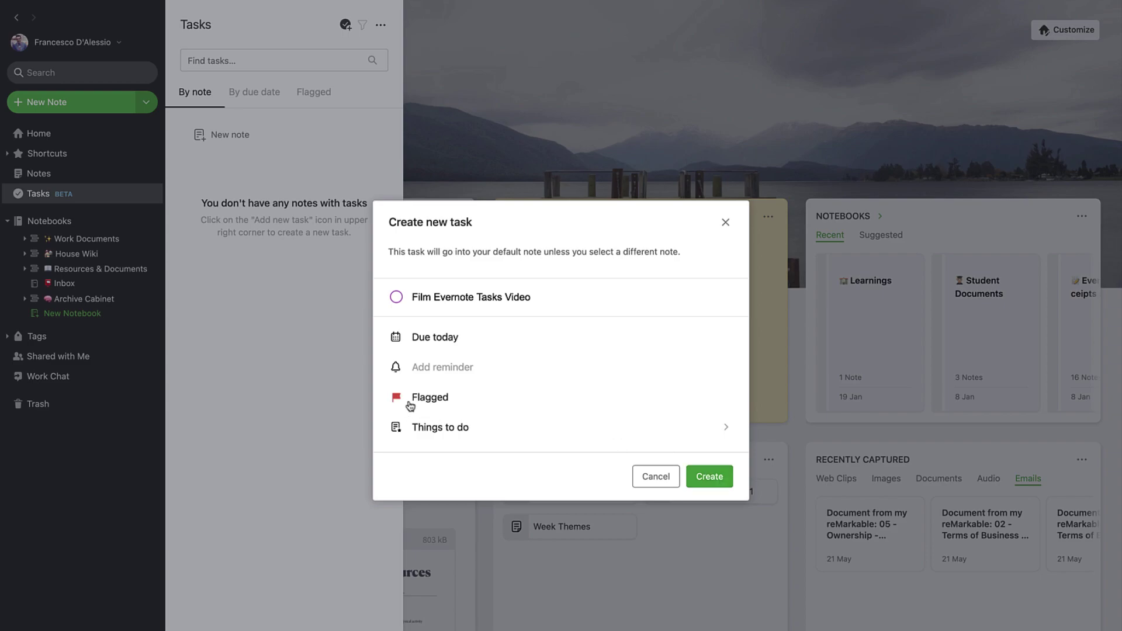
pyautogui.click(708, 477)
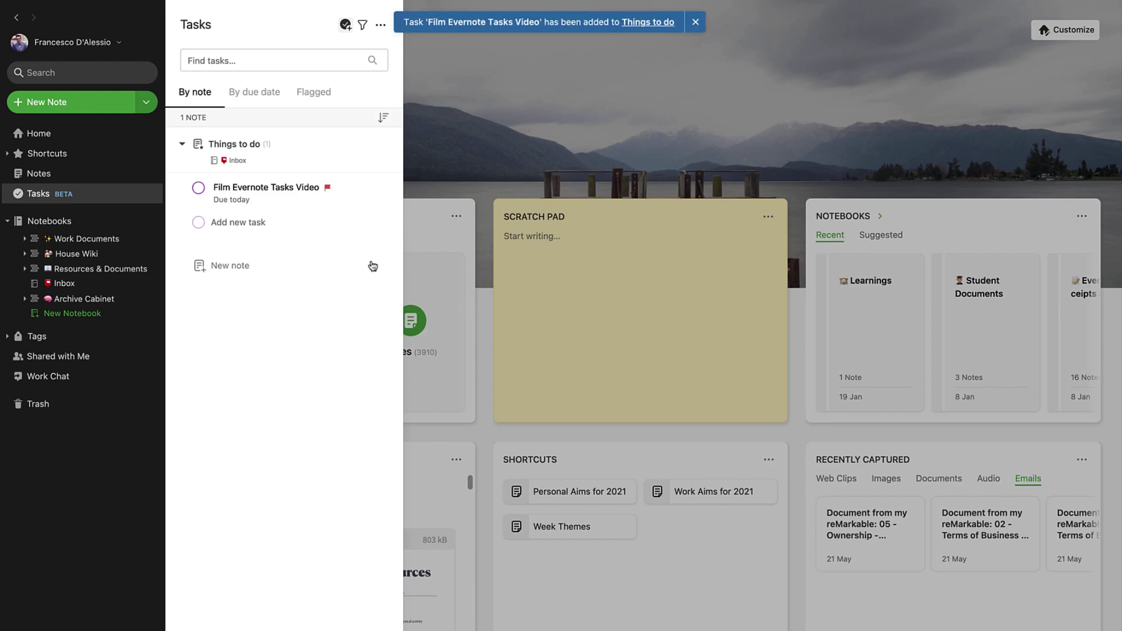
# - Open Things to do, then compare the By due date, Flagged and By note task views
pyautogui.click(222, 146)
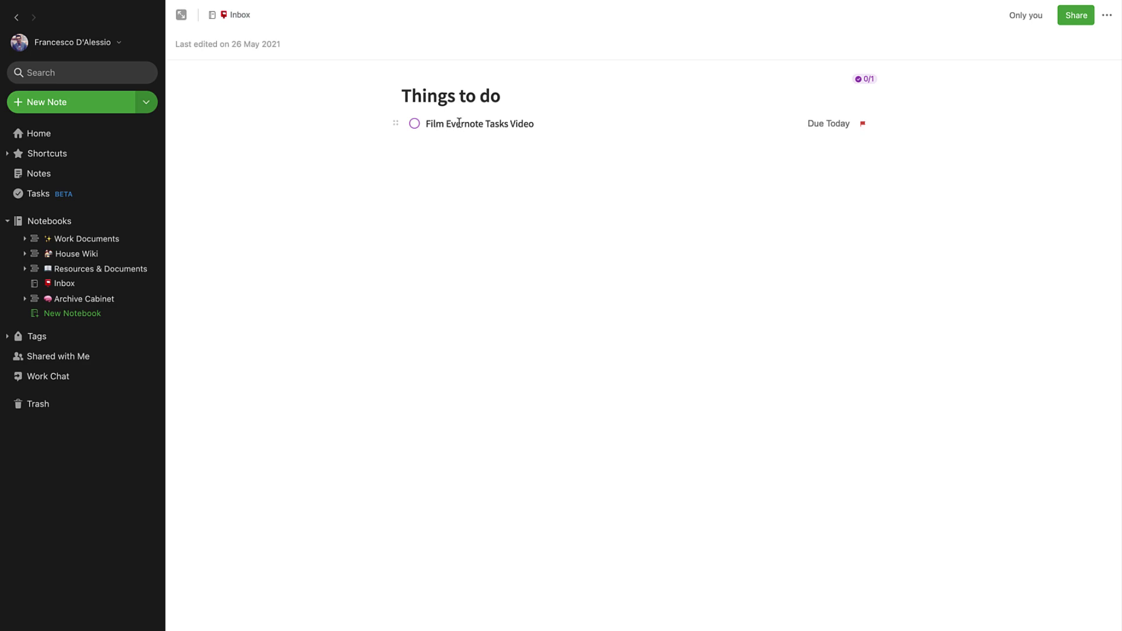
pyautogui.click(82, 194)
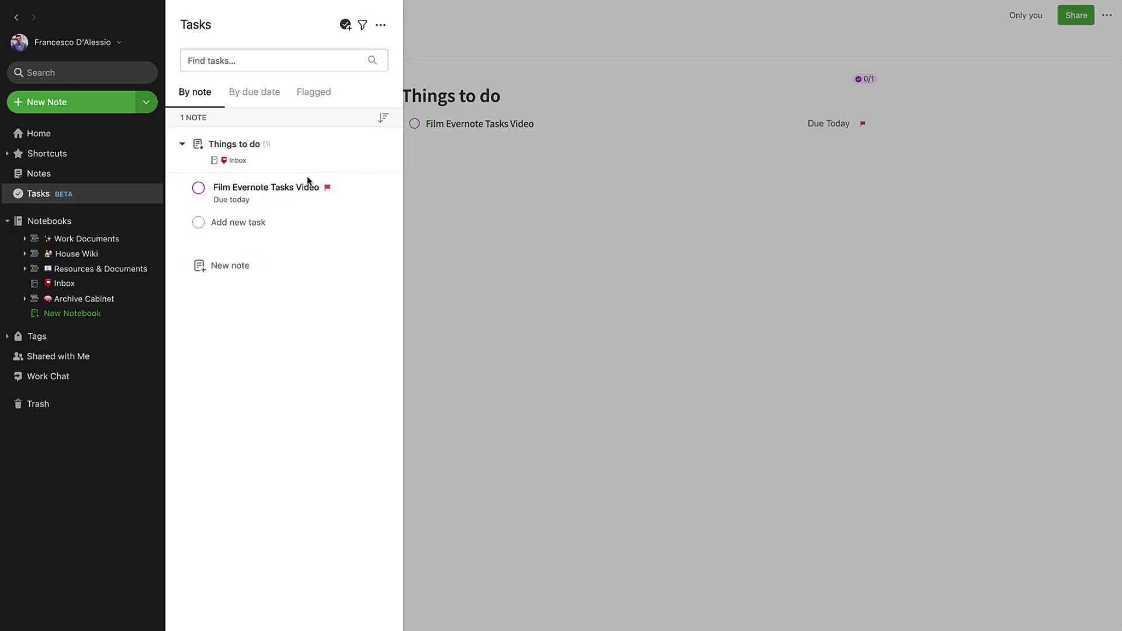
pyautogui.click(236, 93)
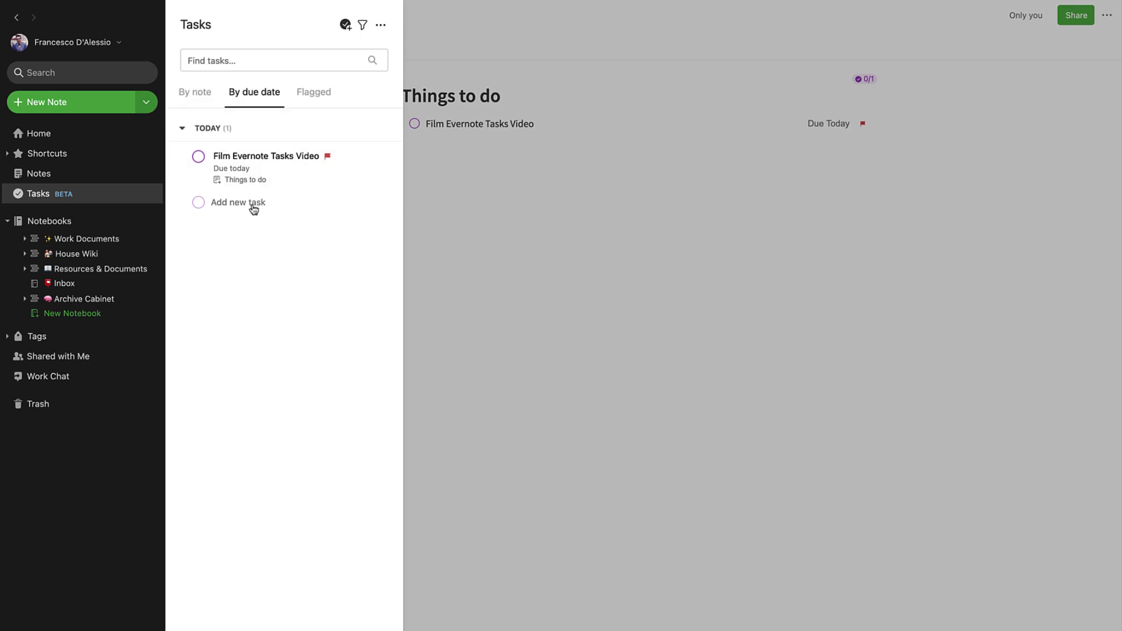
pyautogui.click(314, 94)
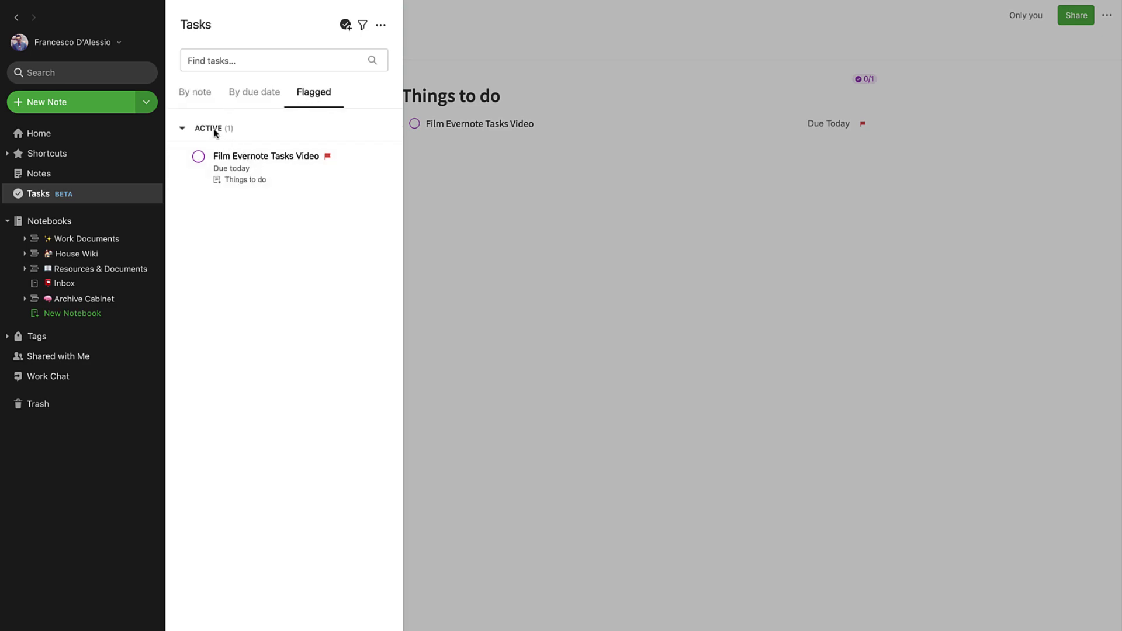
pyautogui.click(201, 98)
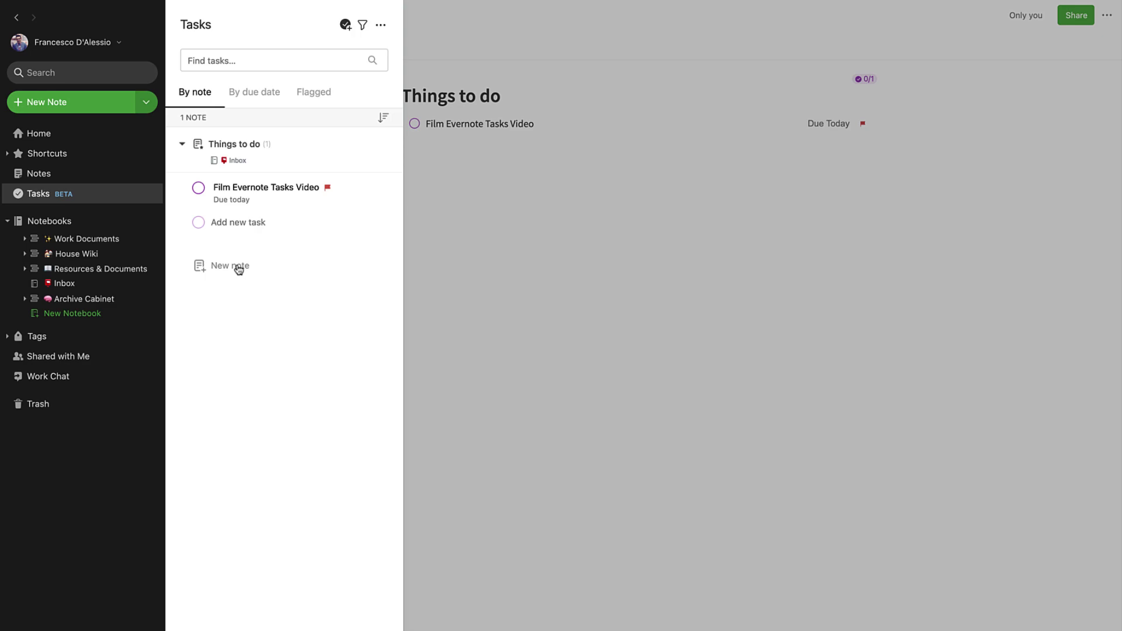
# - Start and discard a new task, then bring up the task note sorting options
pyautogui.click(235, 227)
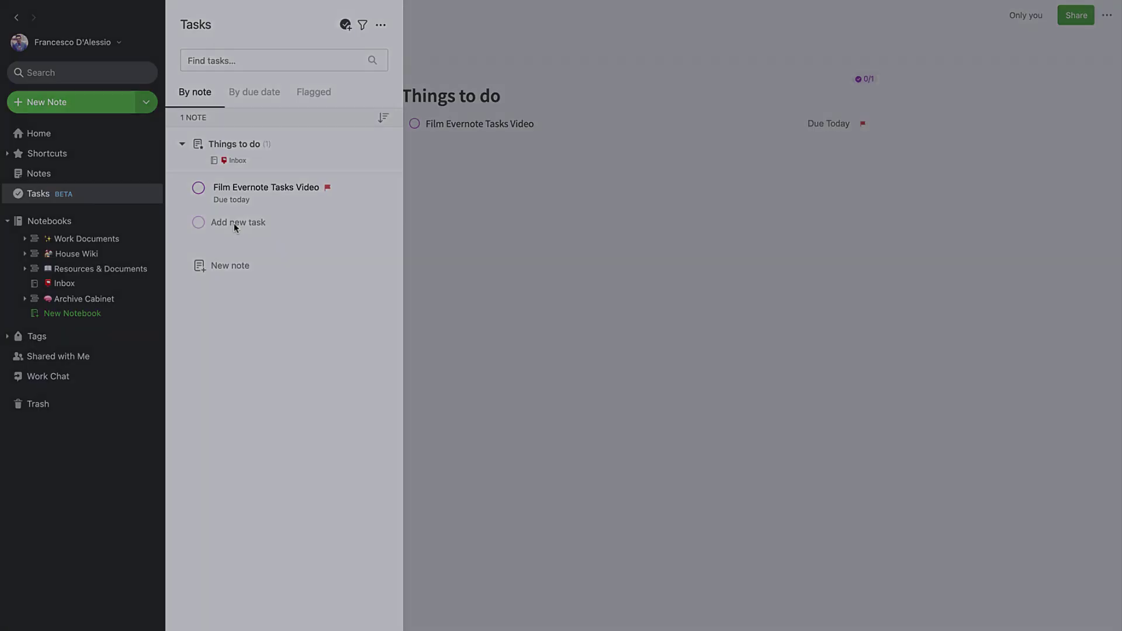
pyautogui.click(728, 223)
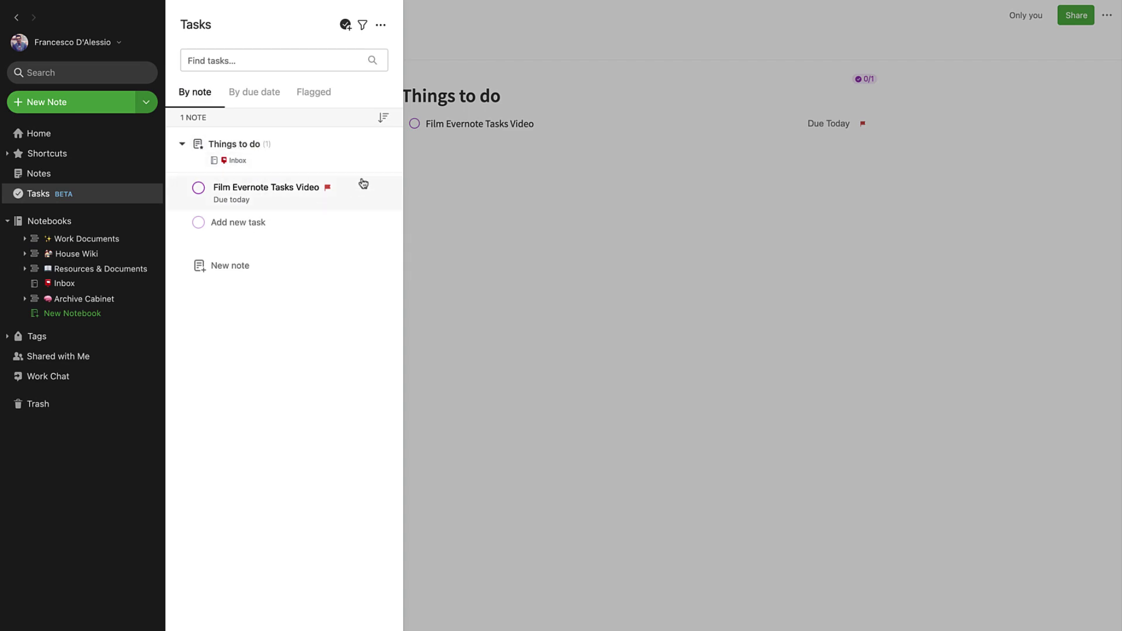
pyautogui.click(382, 118)
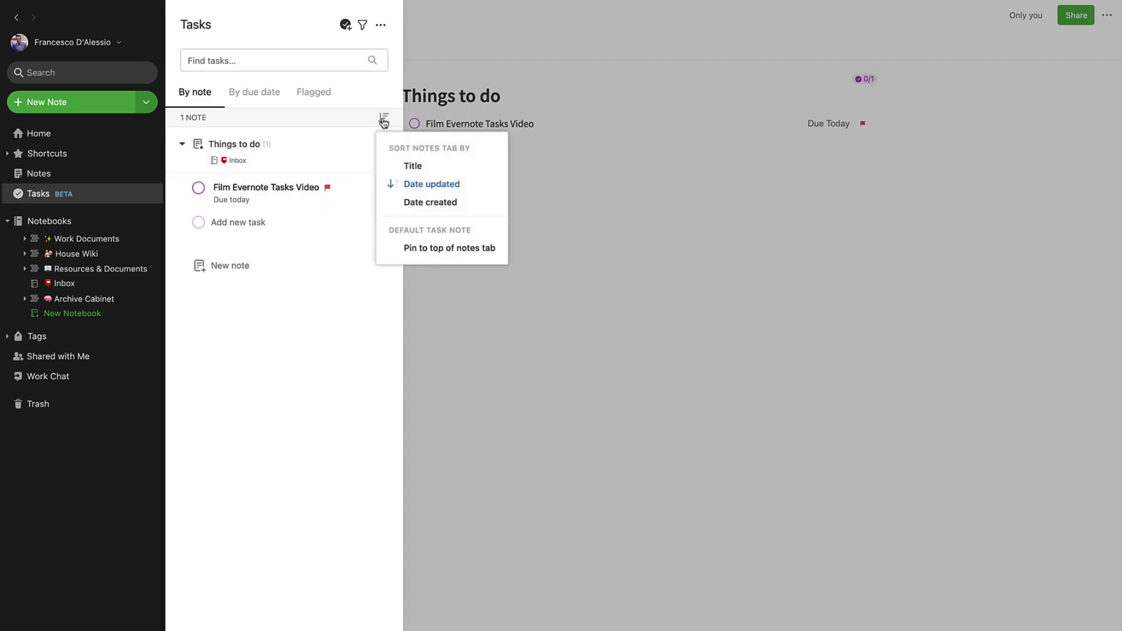
# - Pin the Things to do note to the top and turn off Show notebooks in the task list
pyautogui.click(430, 253)
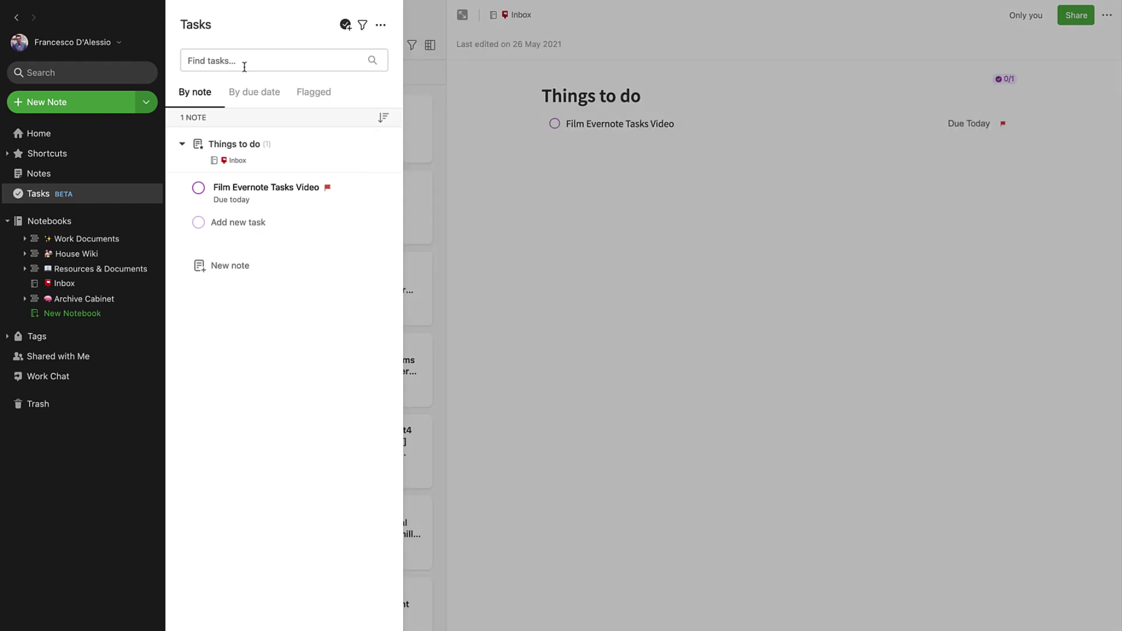
pyautogui.click(243, 64)
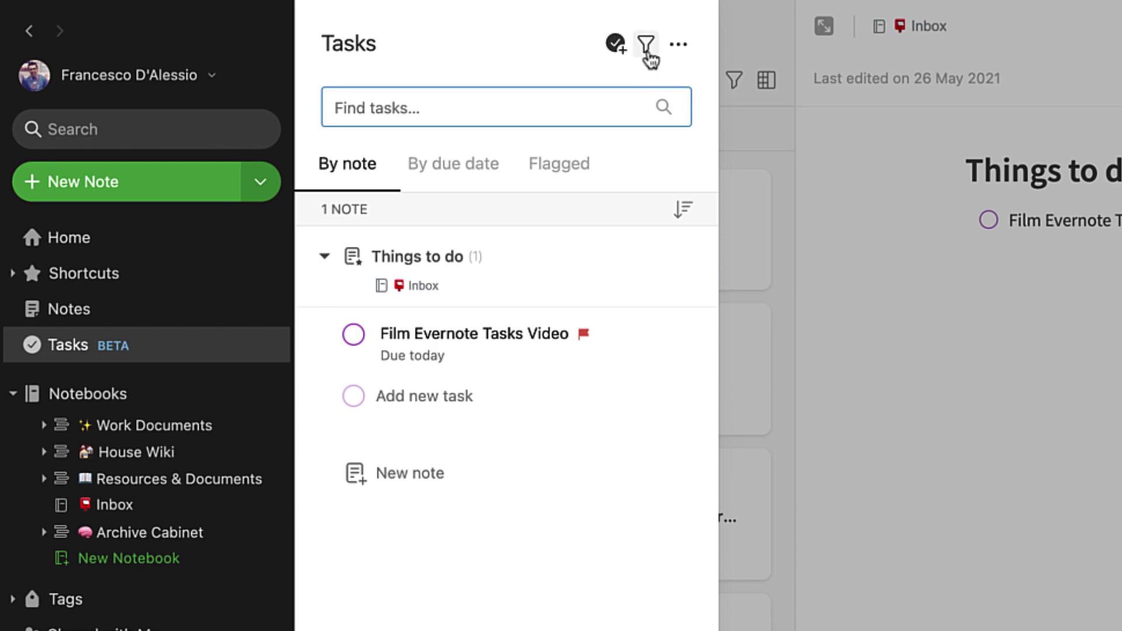
pyautogui.click(646, 46)
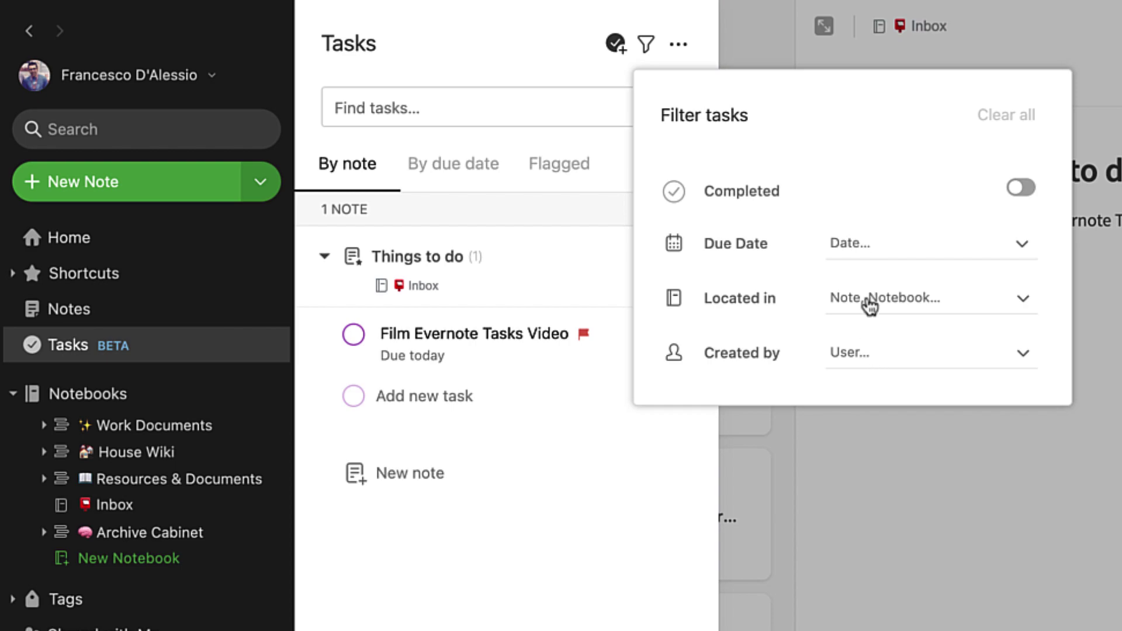
pyautogui.click(678, 44)
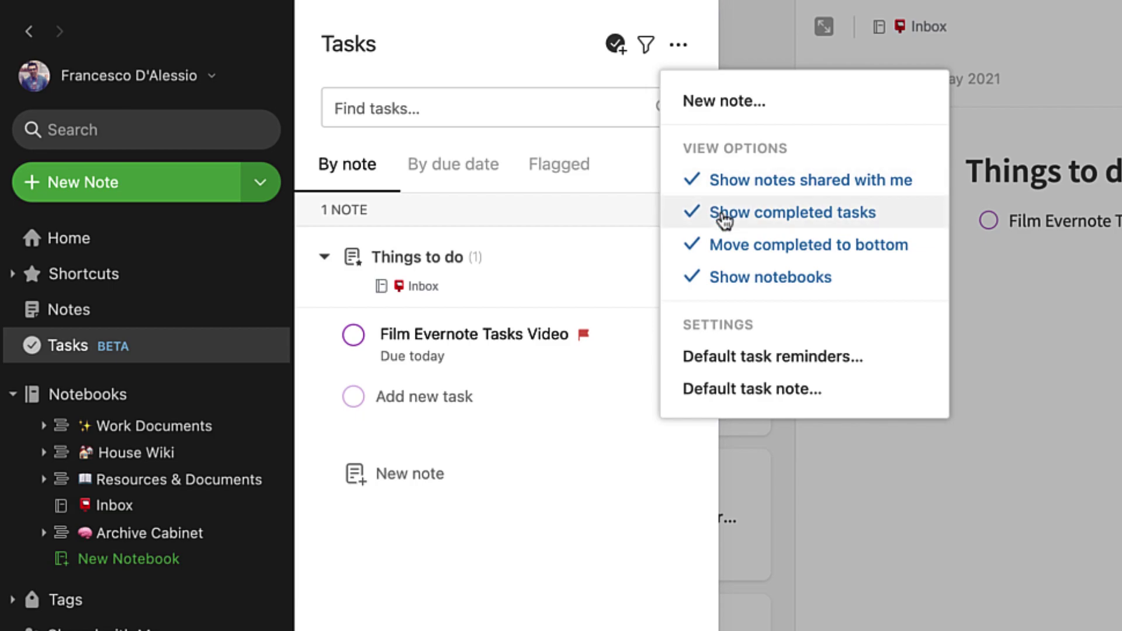
pyautogui.click(747, 285)
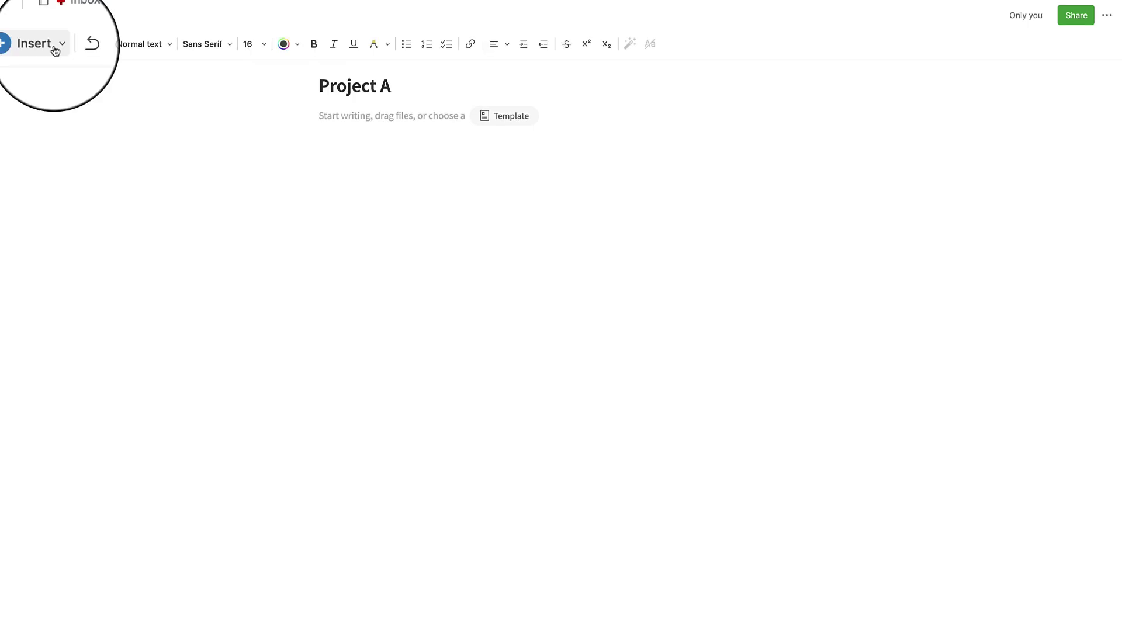
# - Insert a task 'Organize Conference Meeting' into the Project A note
pyautogui.click(55, 47)
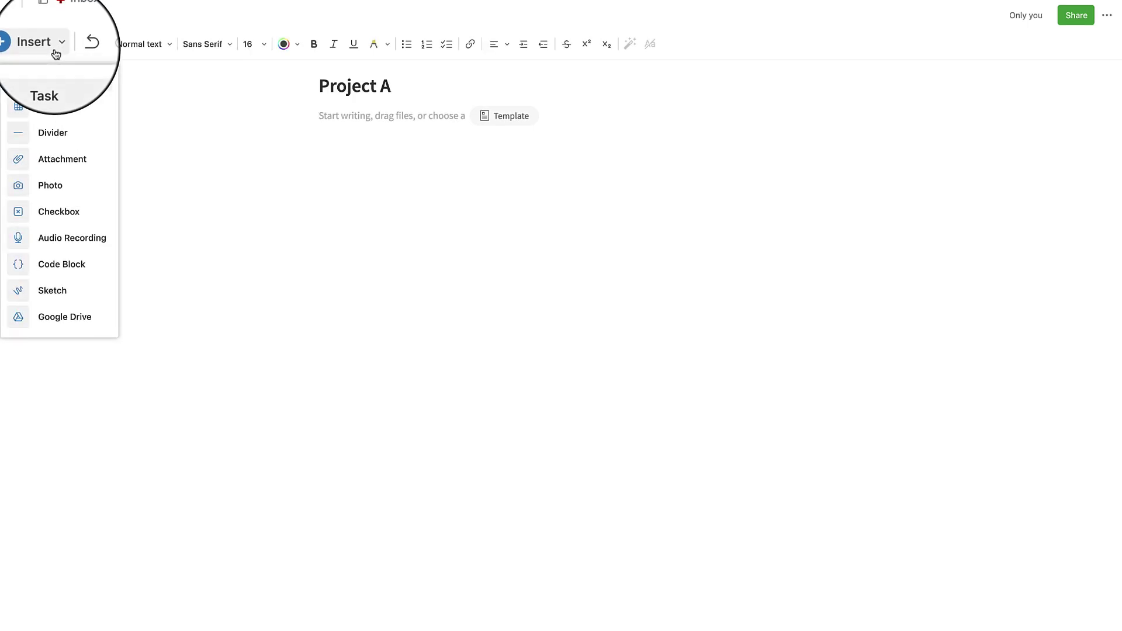
pyautogui.click(76, 82)
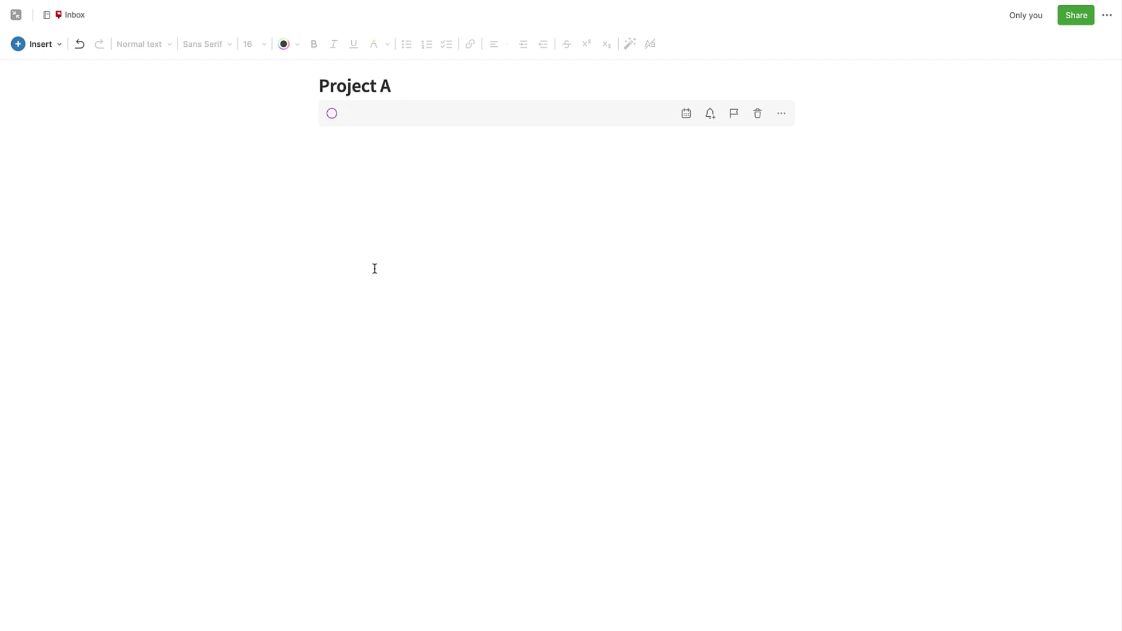
pyautogui.write('Organize Conference Meeting')
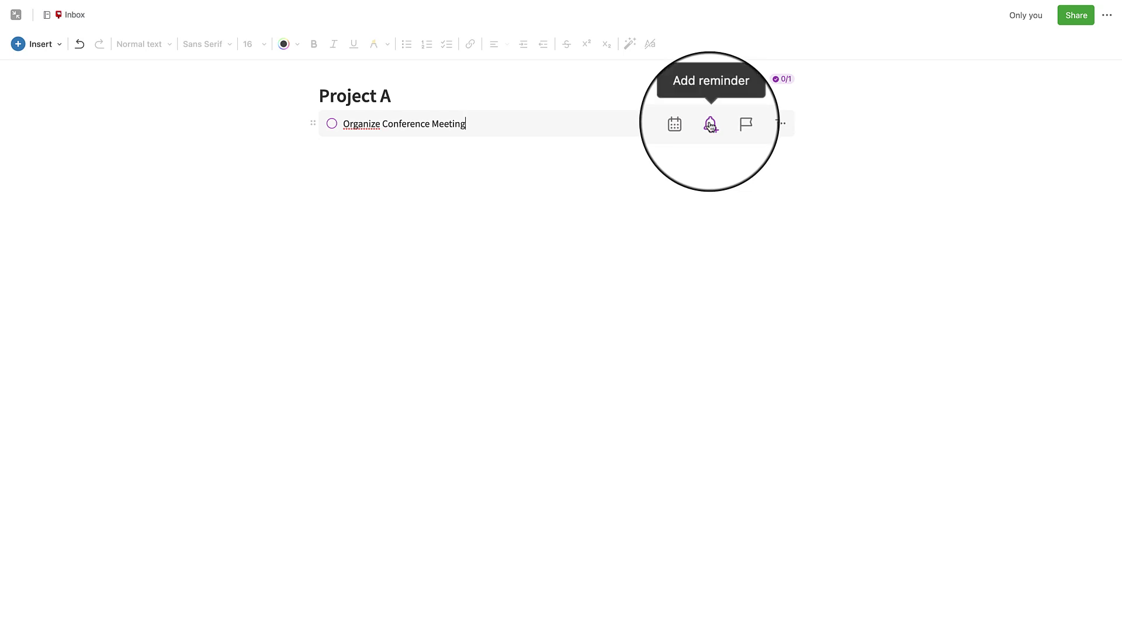
# - Review the task's details without changes and add an empty line below it
pyautogui.click(781, 123)
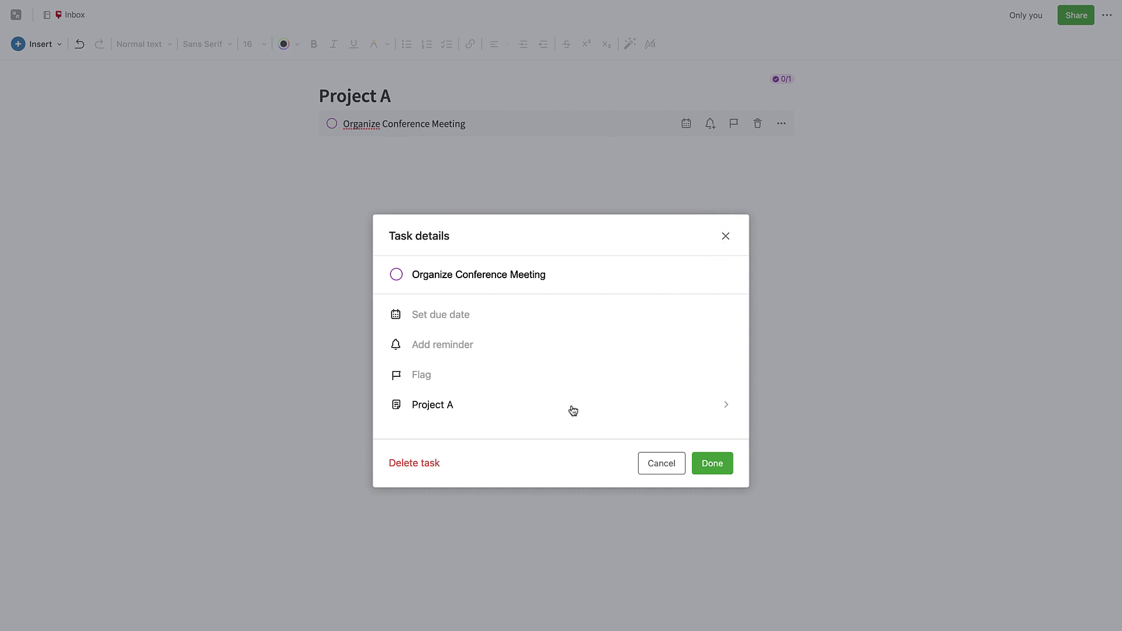
pyautogui.click(725, 238)
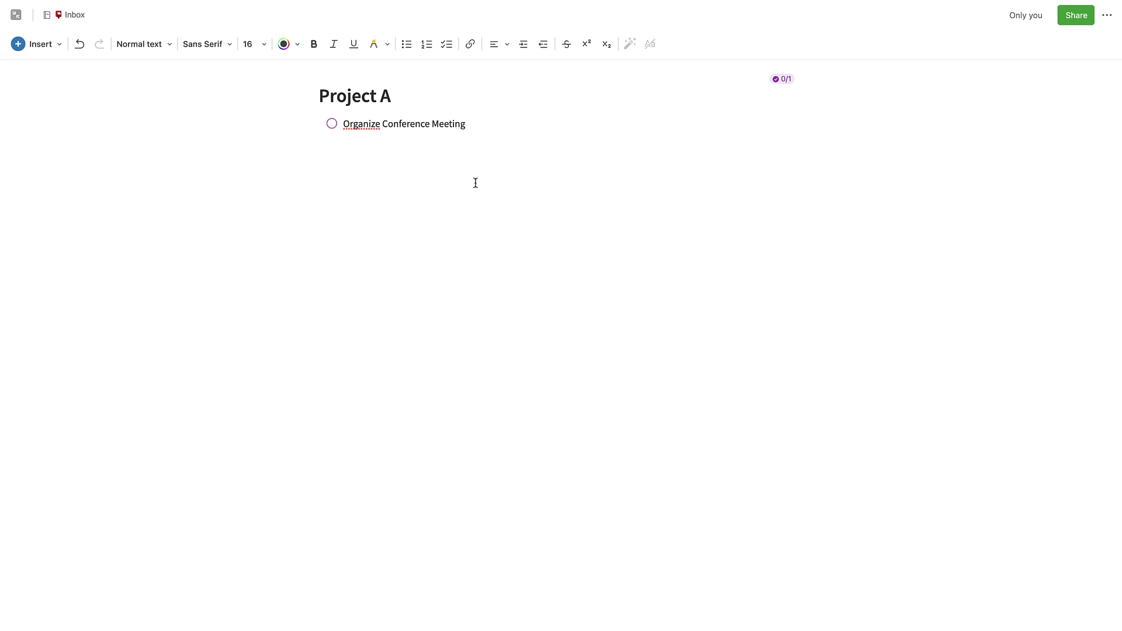
pyautogui.click(316, 123)
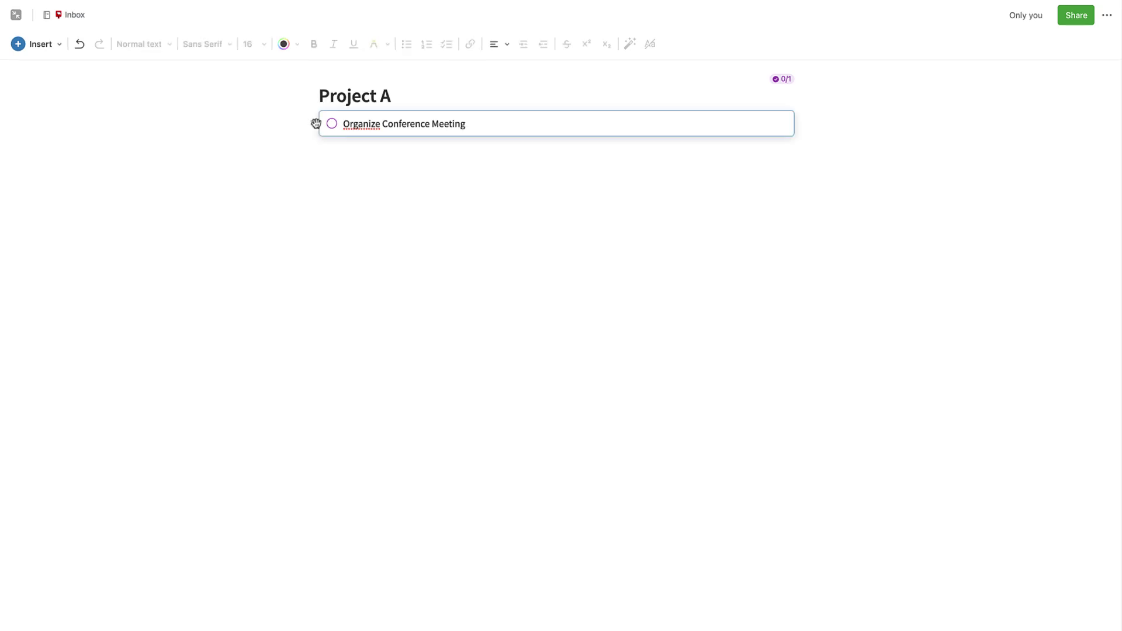
pyautogui.click(307, 129)
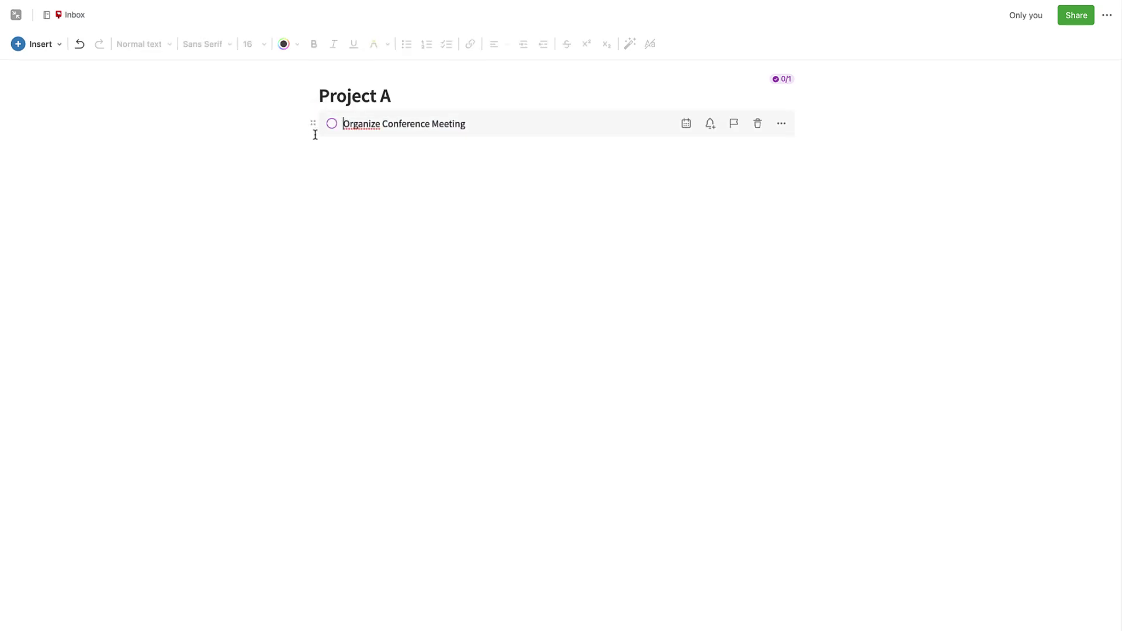
pyautogui.click(333, 151)
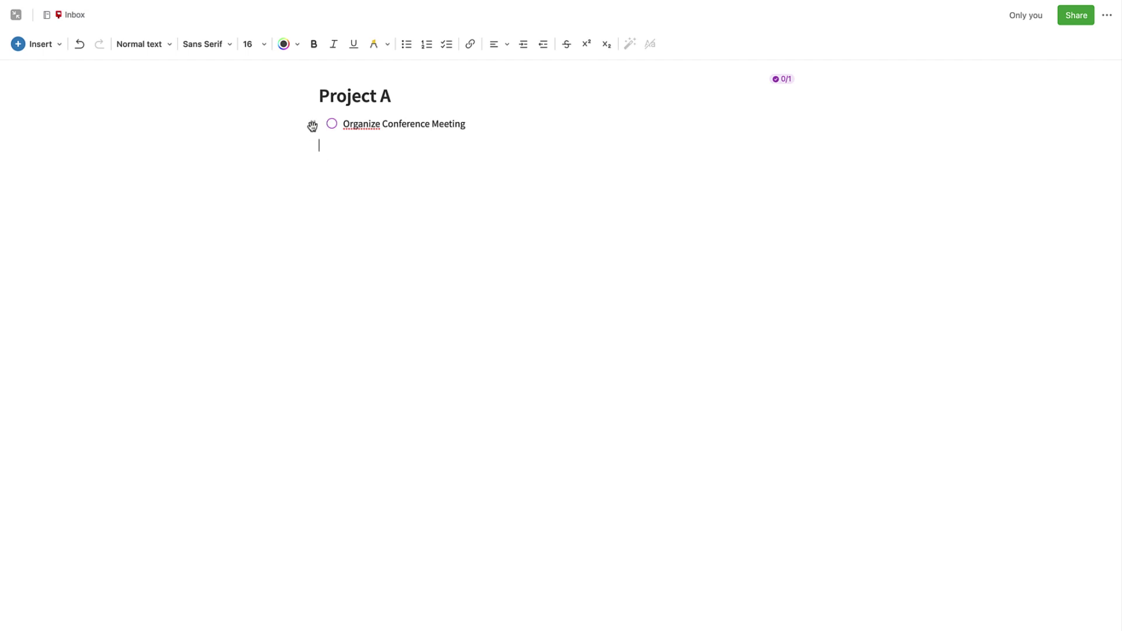
pyautogui.moveTo(312, 126); pyautogui.dragTo(310, 150)
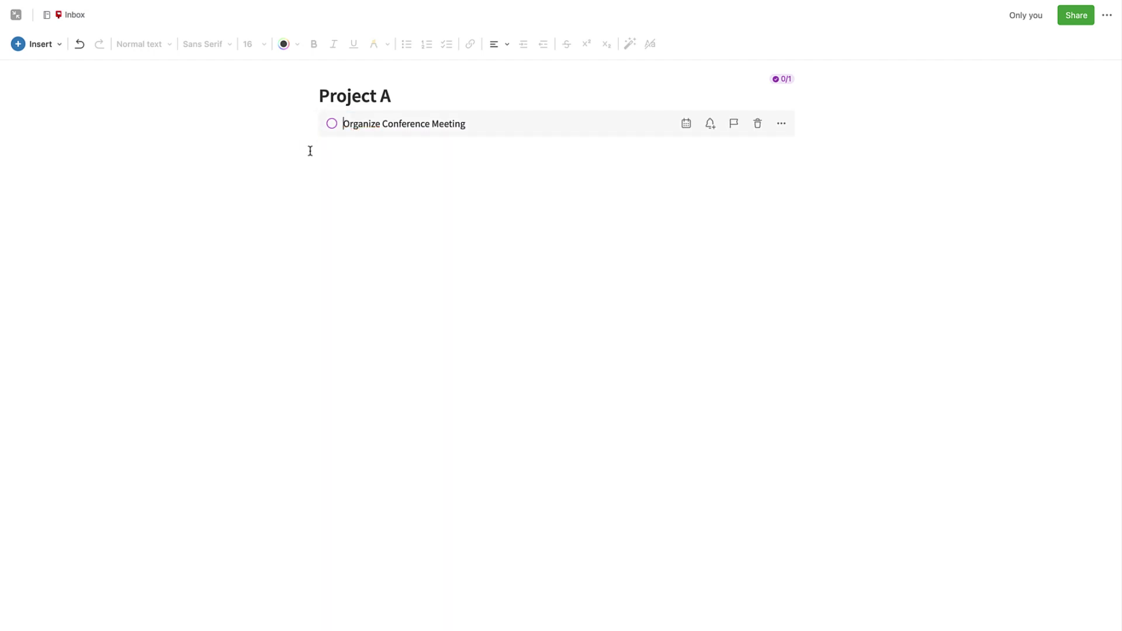
pyautogui.click(360, 163)
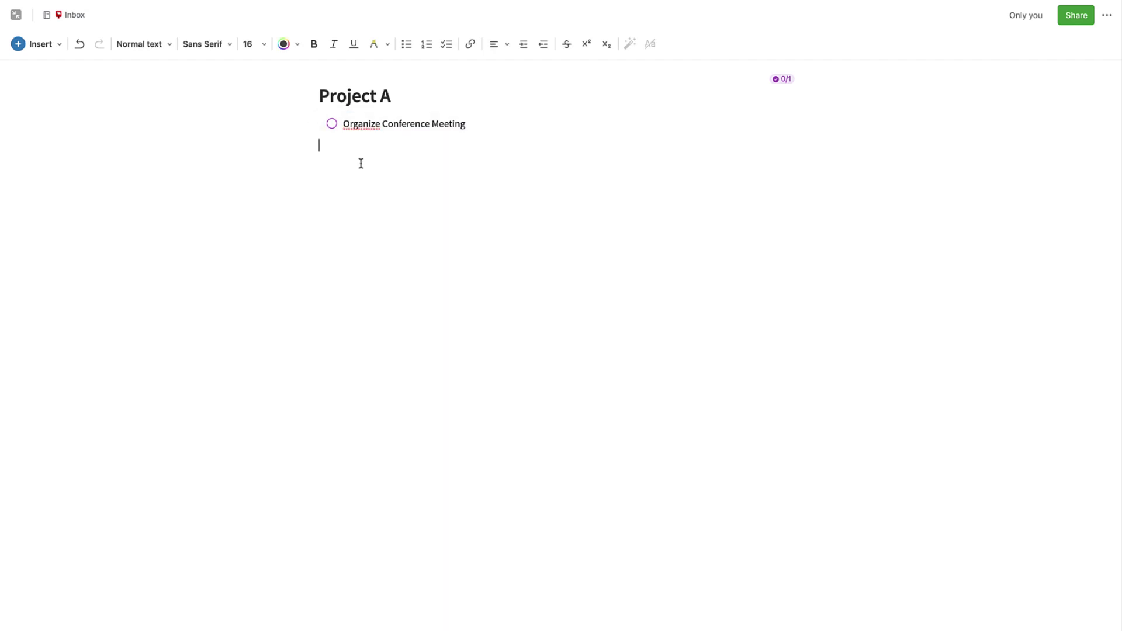
pyautogui.press('Return')
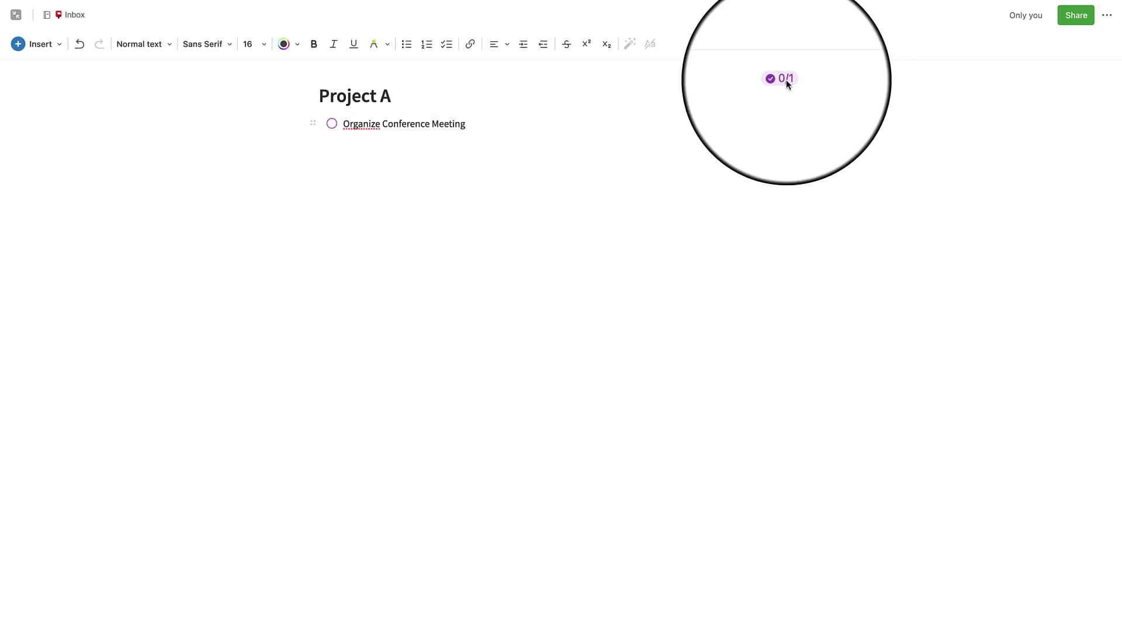
pyautogui.moveTo(784, 80)
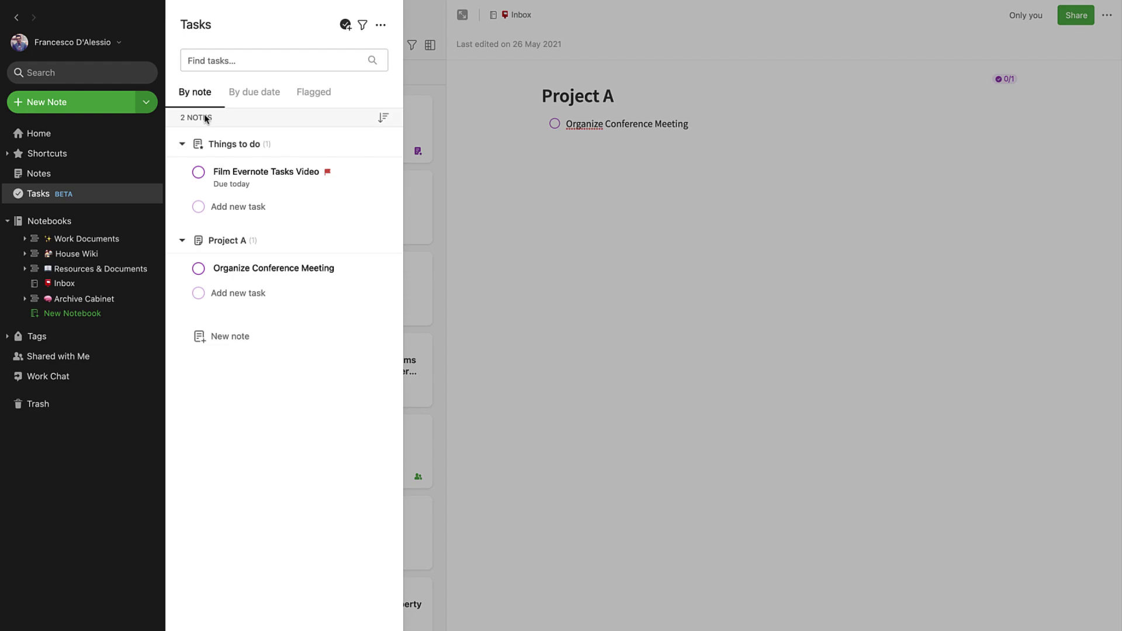
# - In the By due date view, set Organize Conference Meeting's due date to next Monday
pyautogui.click(226, 245)
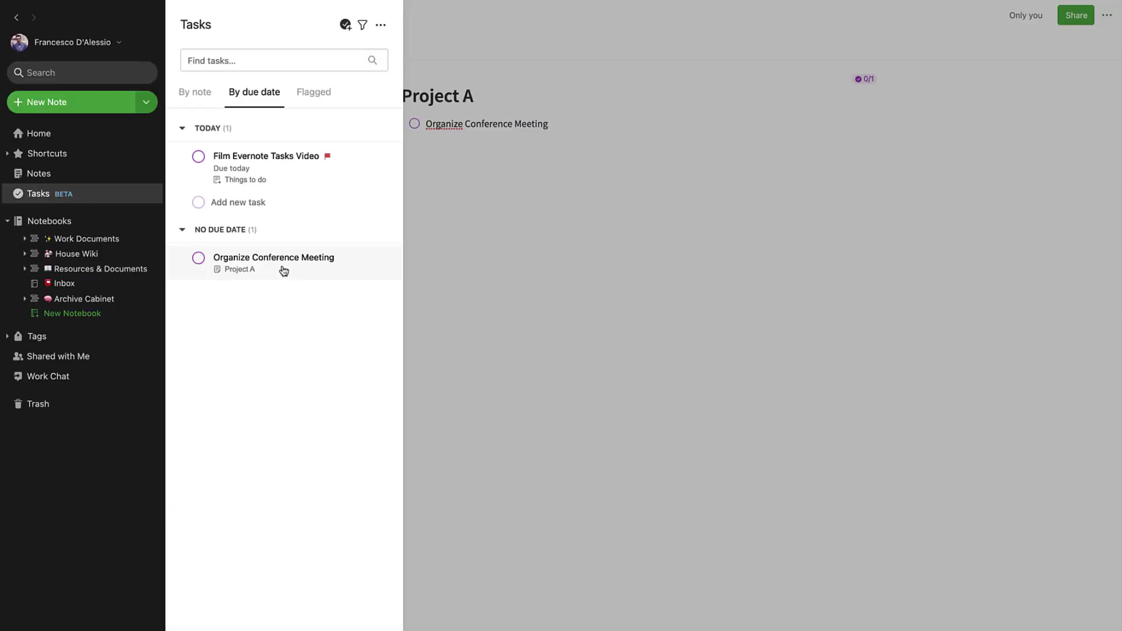
pyautogui.click(278, 268)
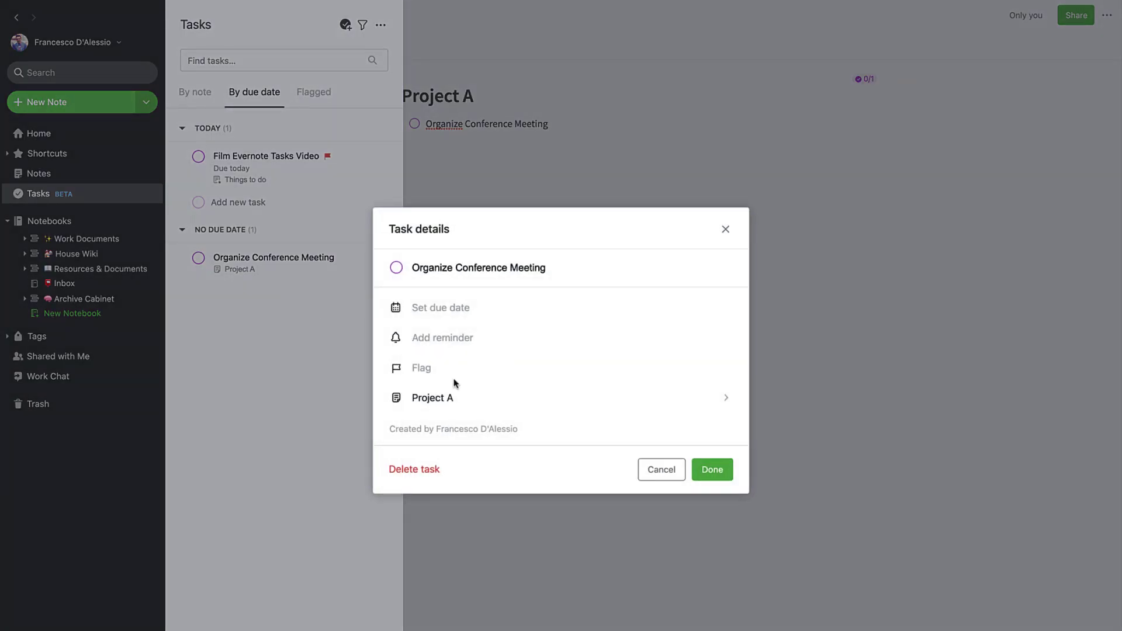
pyautogui.click(444, 309)
pyautogui.click(497, 358)
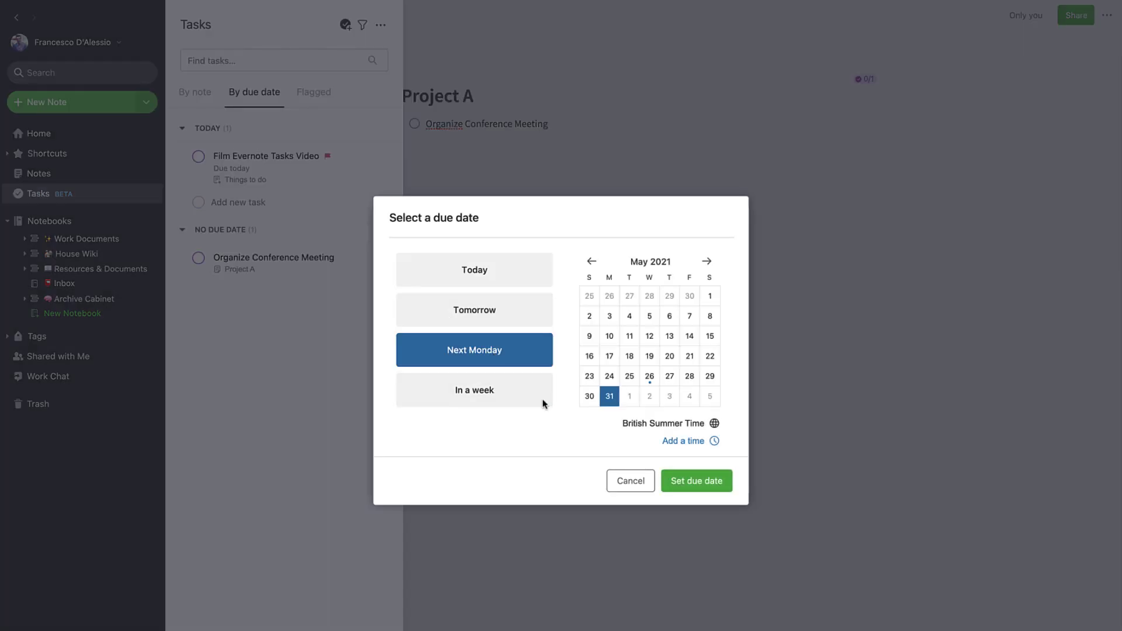
pyautogui.click(680, 481)
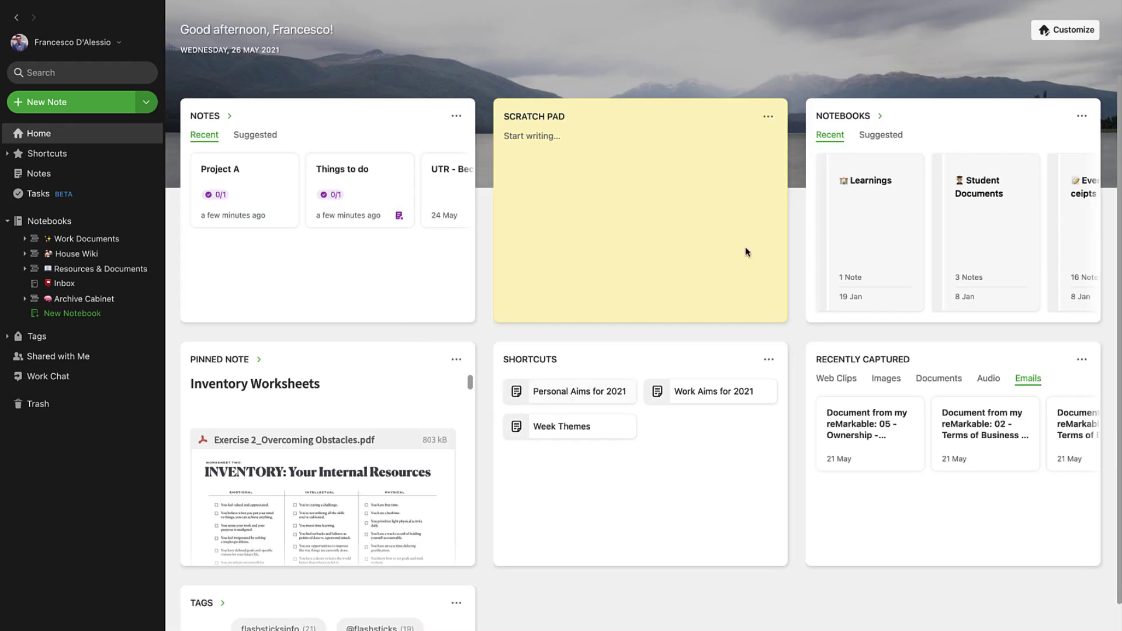
pyautogui.click(1063, 31)
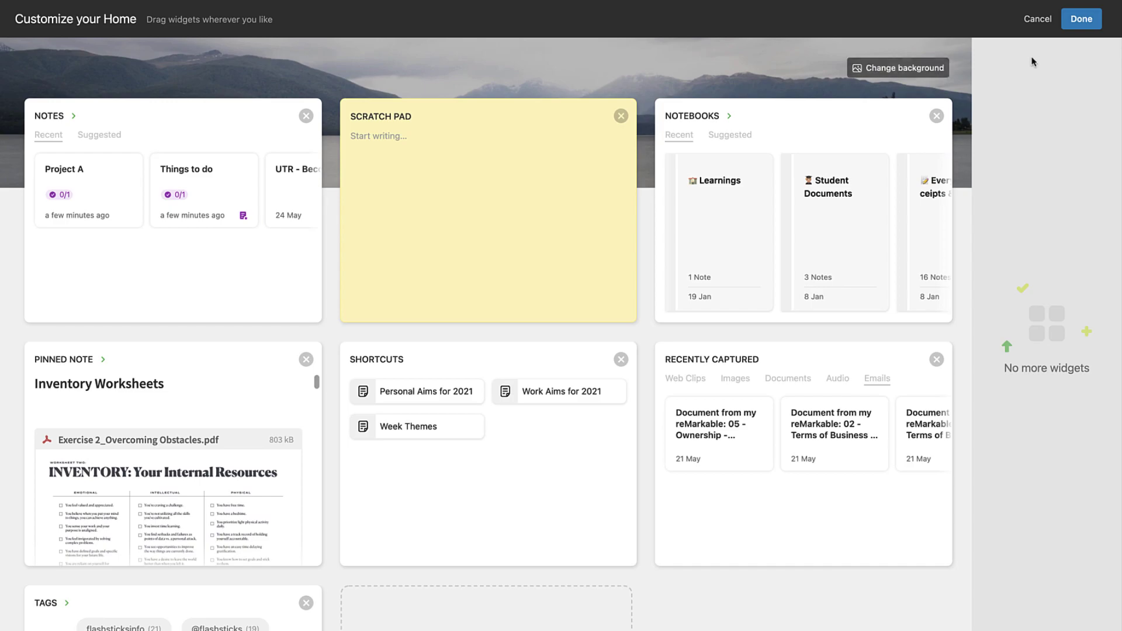